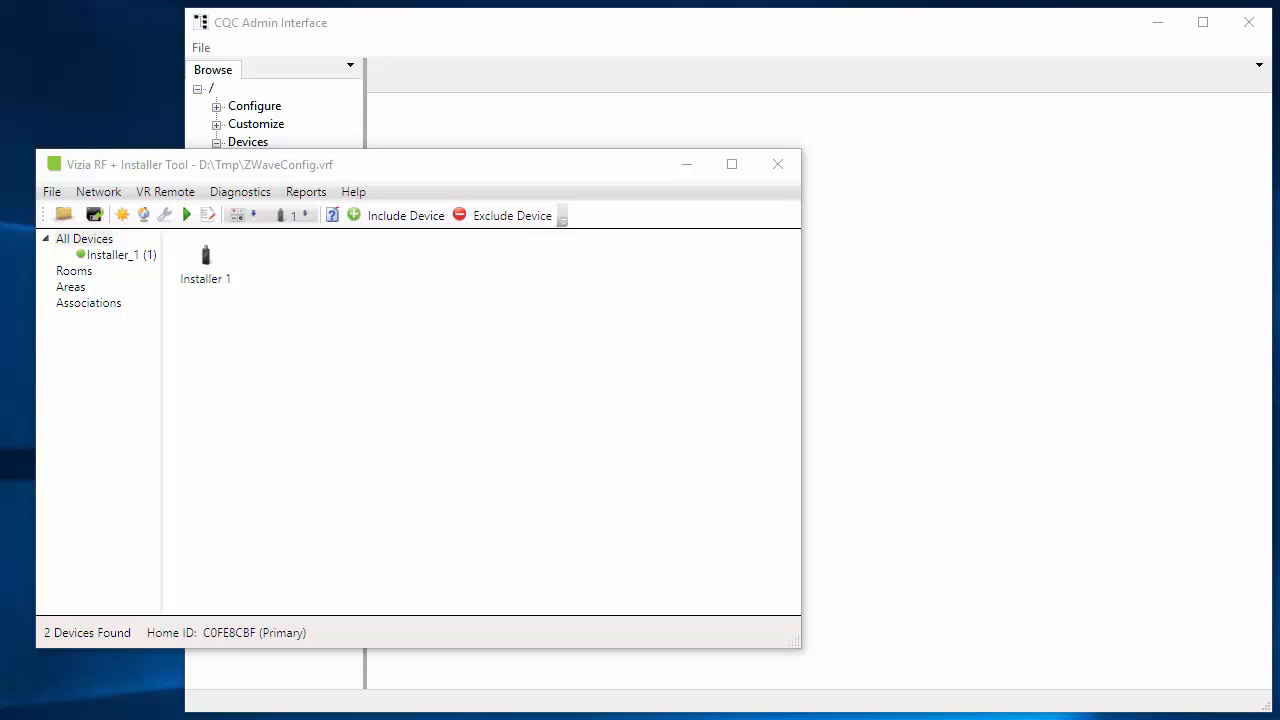
# - Switch to CQC Admin Interface and add the Z-Wave USB Controller (V3) driver to the CQSL-VM-Host device host
pyautogui.click(354, 164)
pyautogui.click(537, 40)
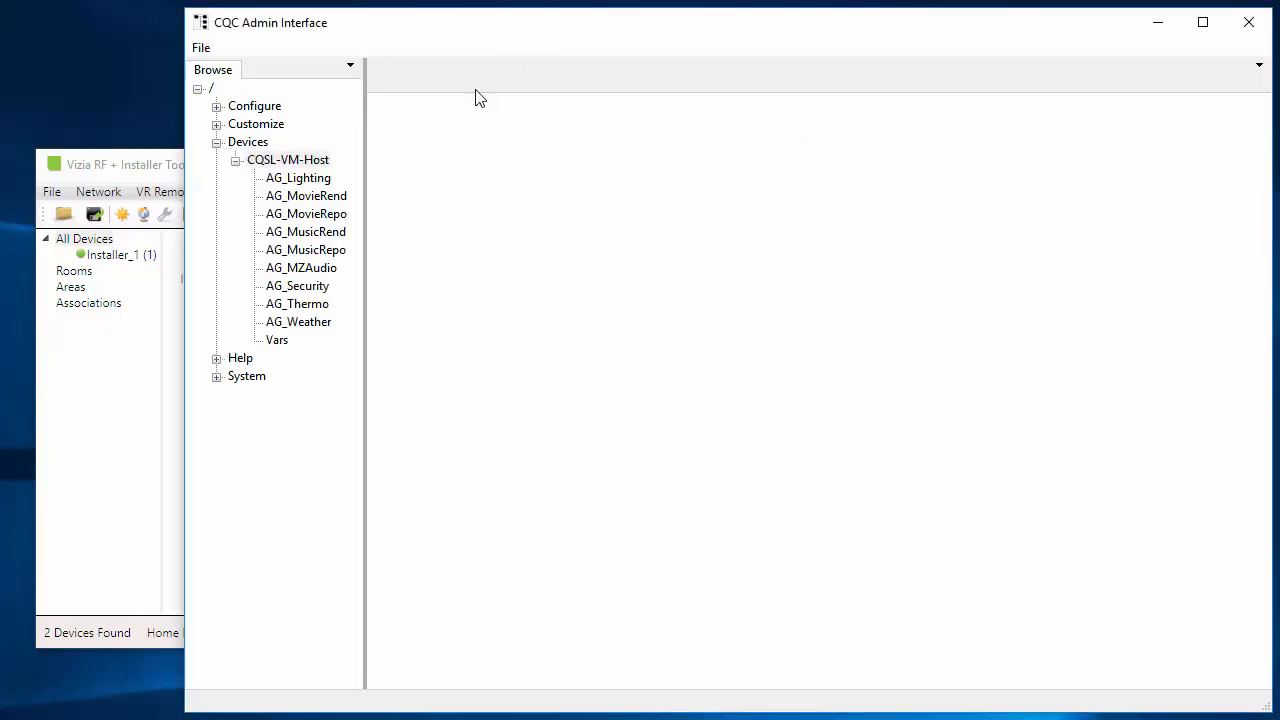
pyautogui.click(260, 162)
pyautogui.rightClick(263, 158)
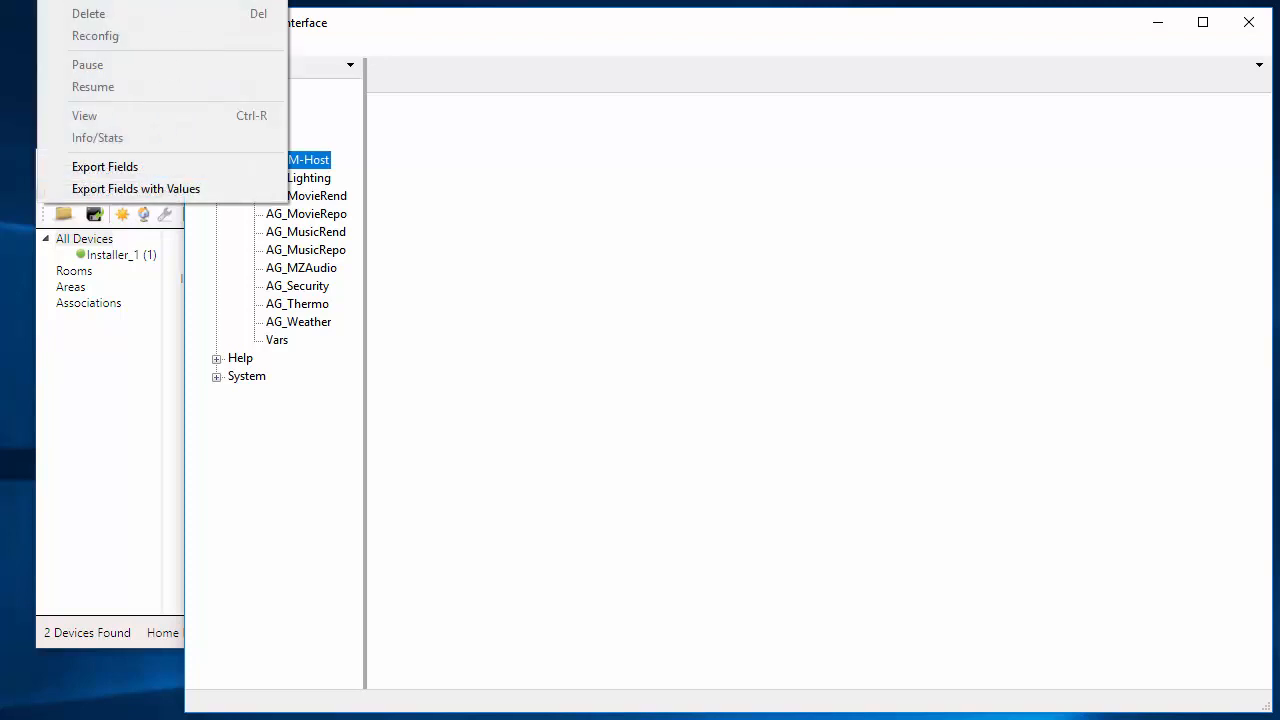
pyautogui.click(158, 0)
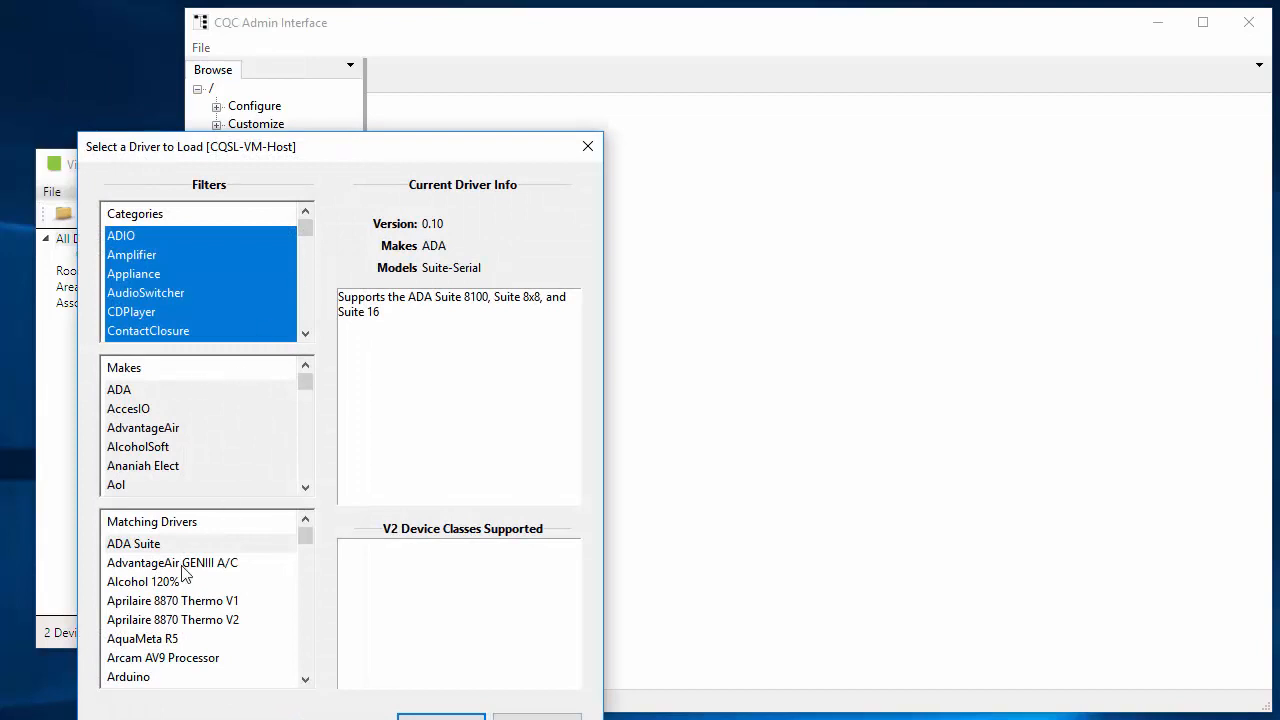
pyautogui.click(158, 620)
pyautogui.press('z')
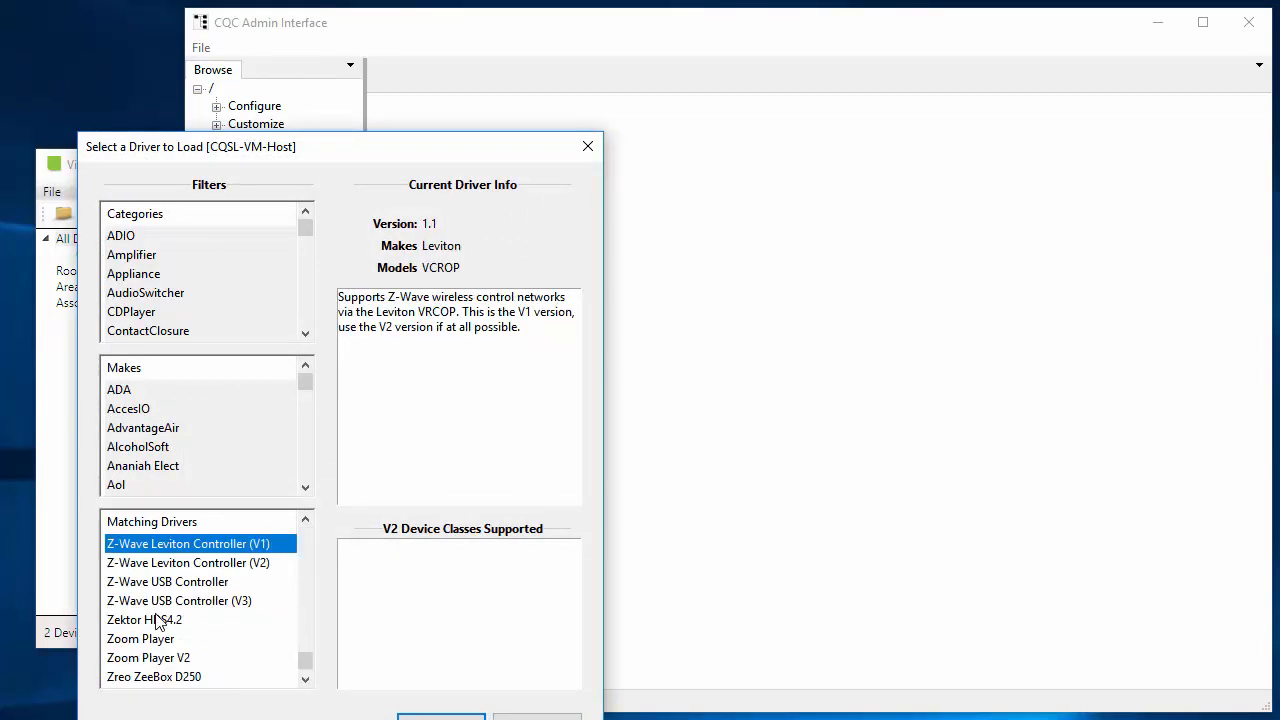
pyautogui.click(175, 601)
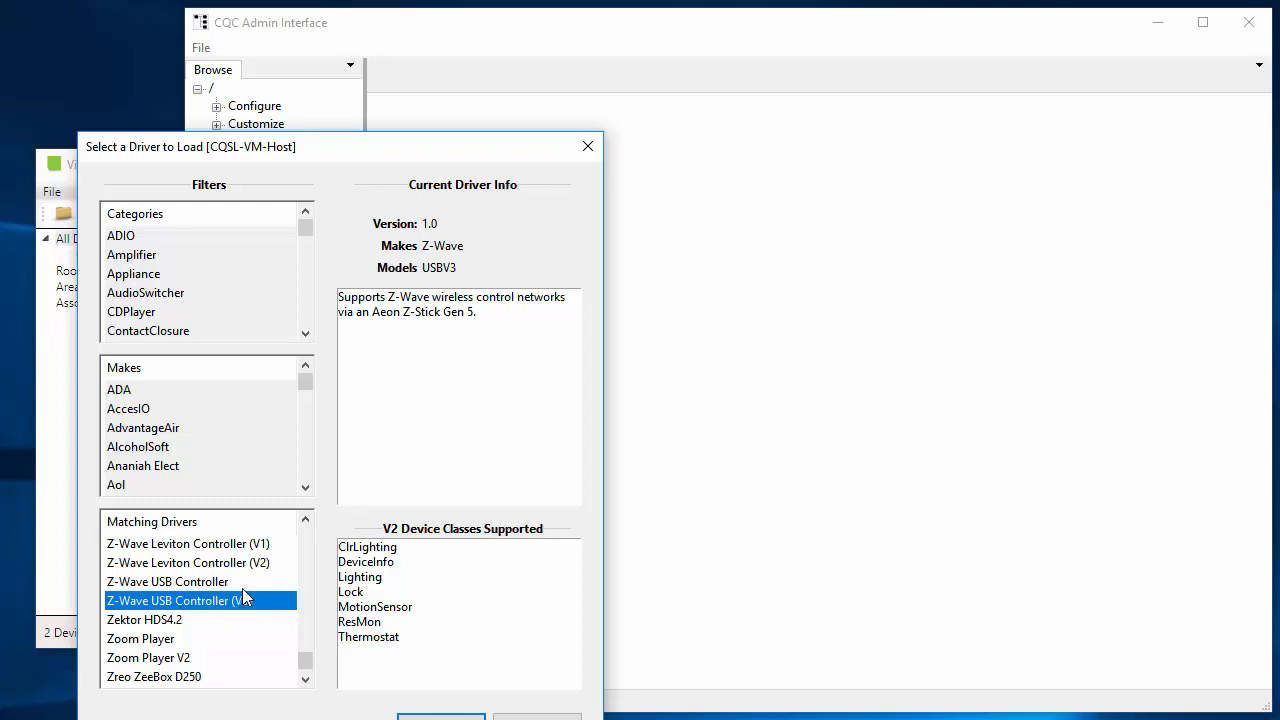
pyautogui.click(450, 716)
# - Give the driver the moniker ZWave, assign it the port /Local/COM10 and complete the installation
pyautogui.click(309, 494)
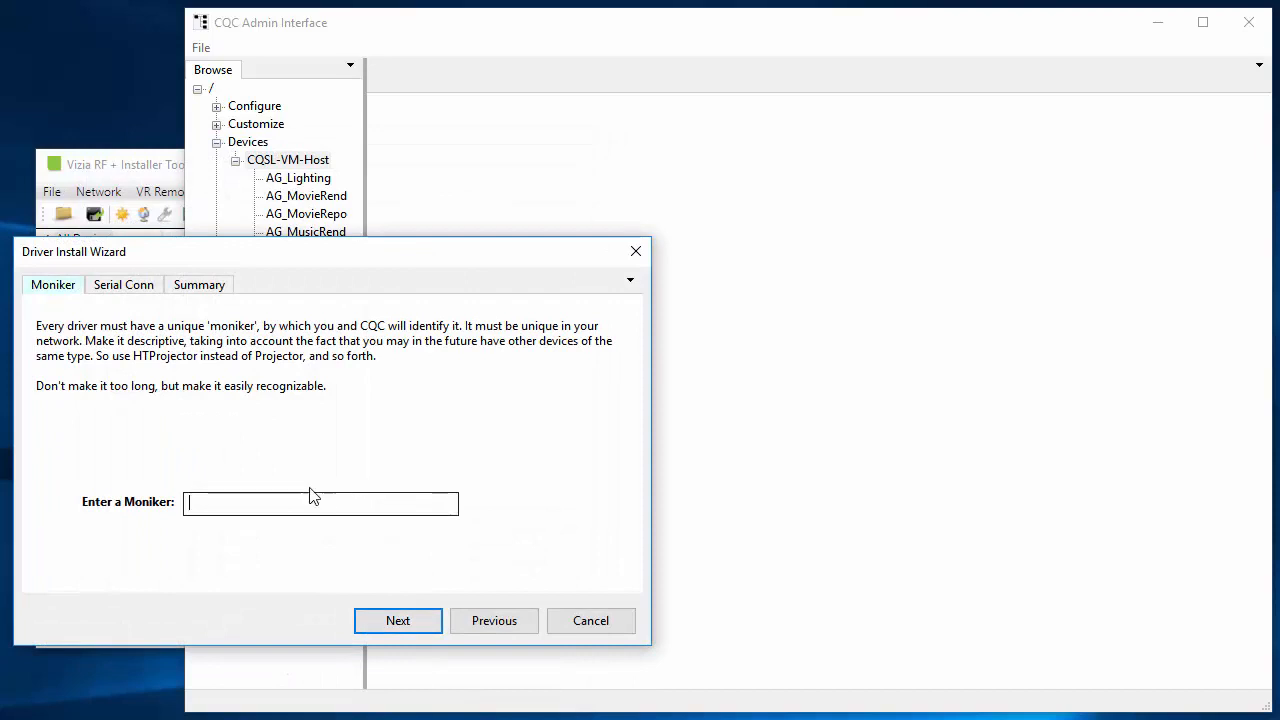
pyautogui.write('ZWave')
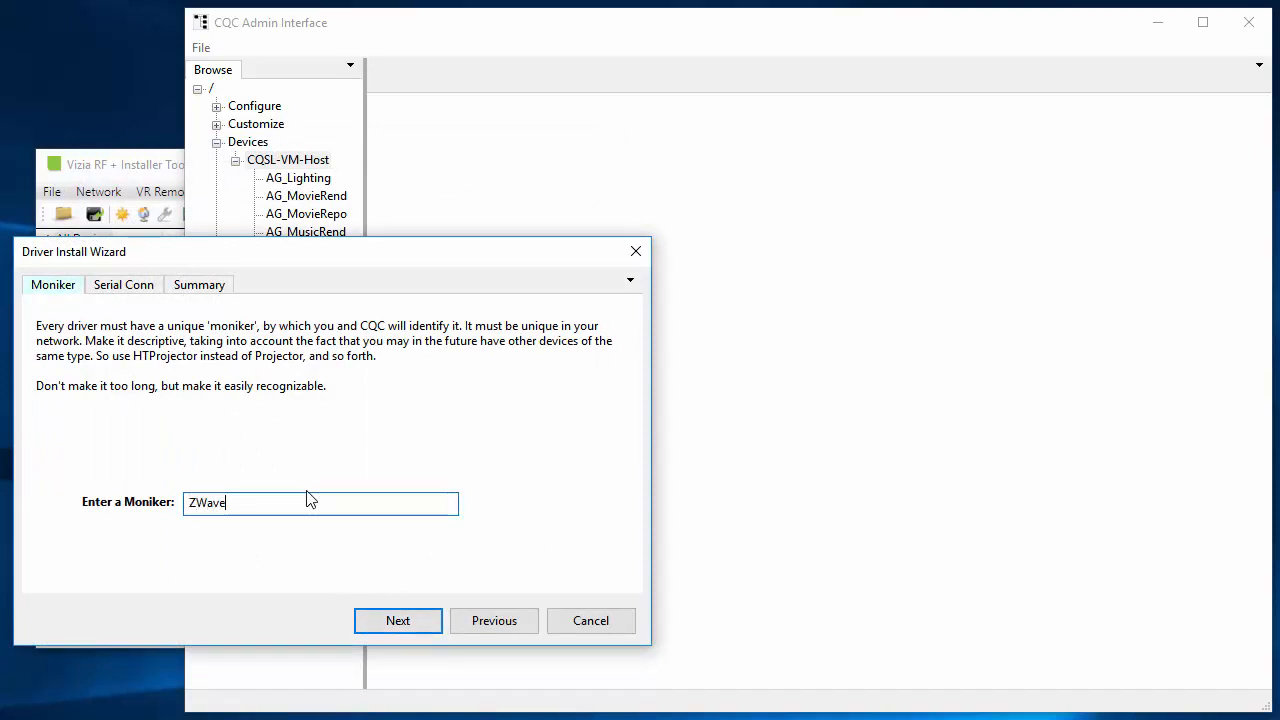
pyautogui.click(395, 628)
pyautogui.click(100, 556)
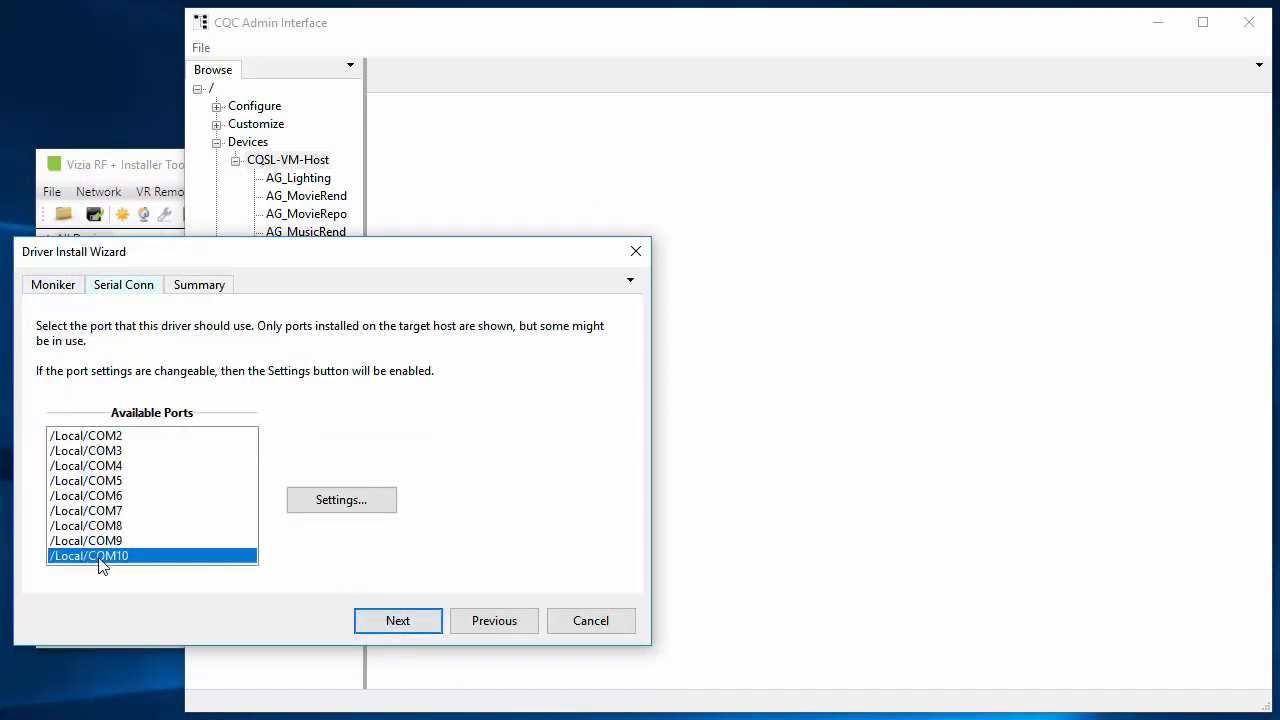
pyautogui.click(402, 622)
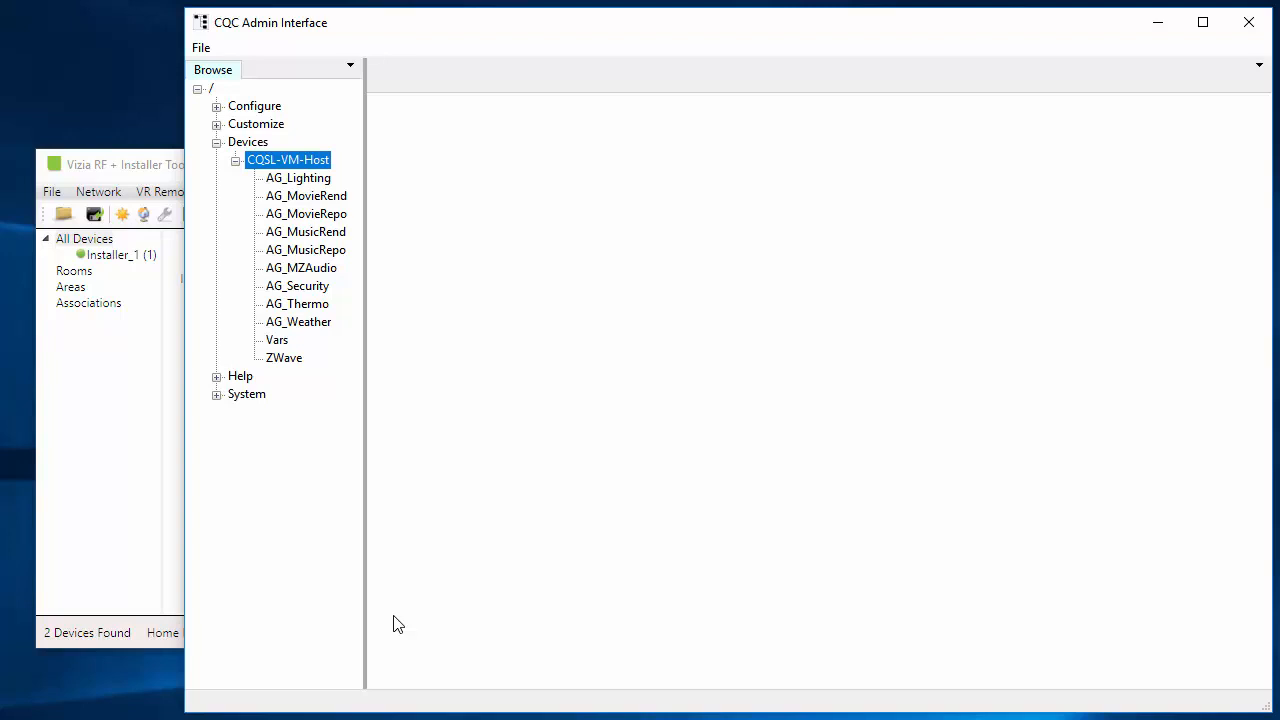
# - Open the client interface of the ZWave driver
pyautogui.click(280, 359)
pyautogui.rightClick(280, 362)
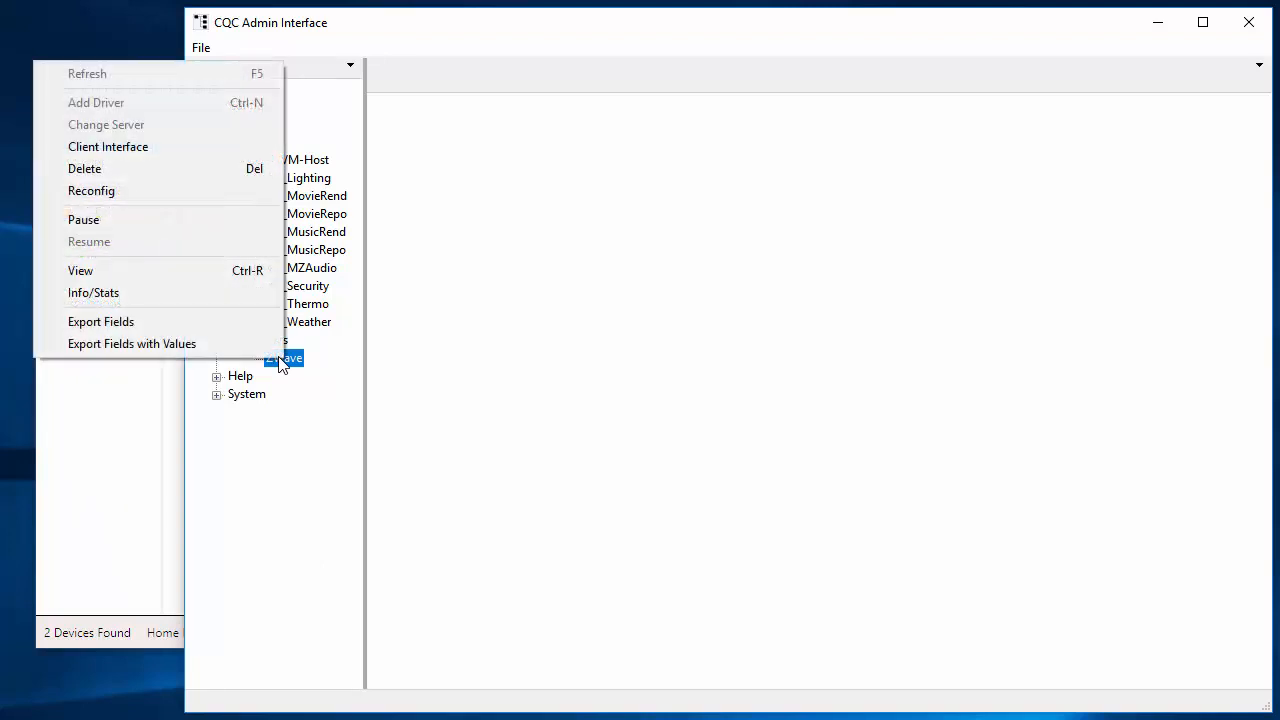
pyautogui.click(197, 149)
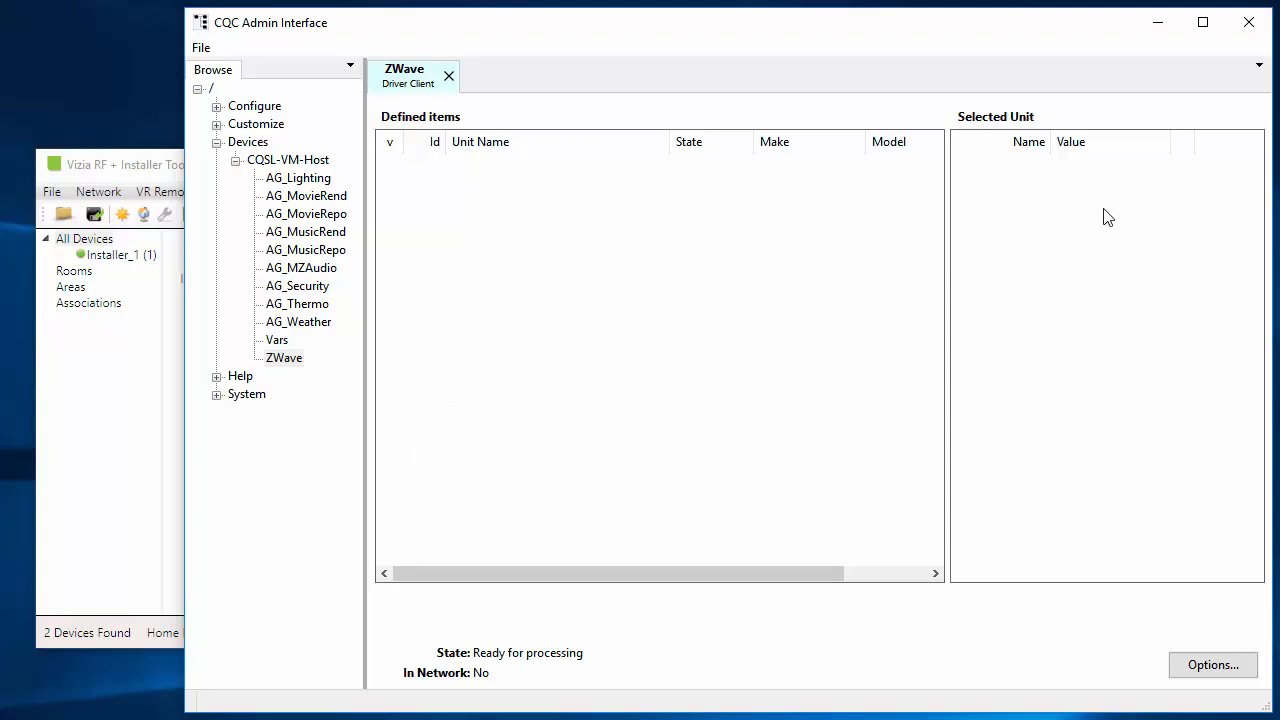
# - Switch to Vizia RF + Installer Tool and put the master controller into device inclusion mode
pyautogui.click(166, 164)
pyautogui.click(112, 256)
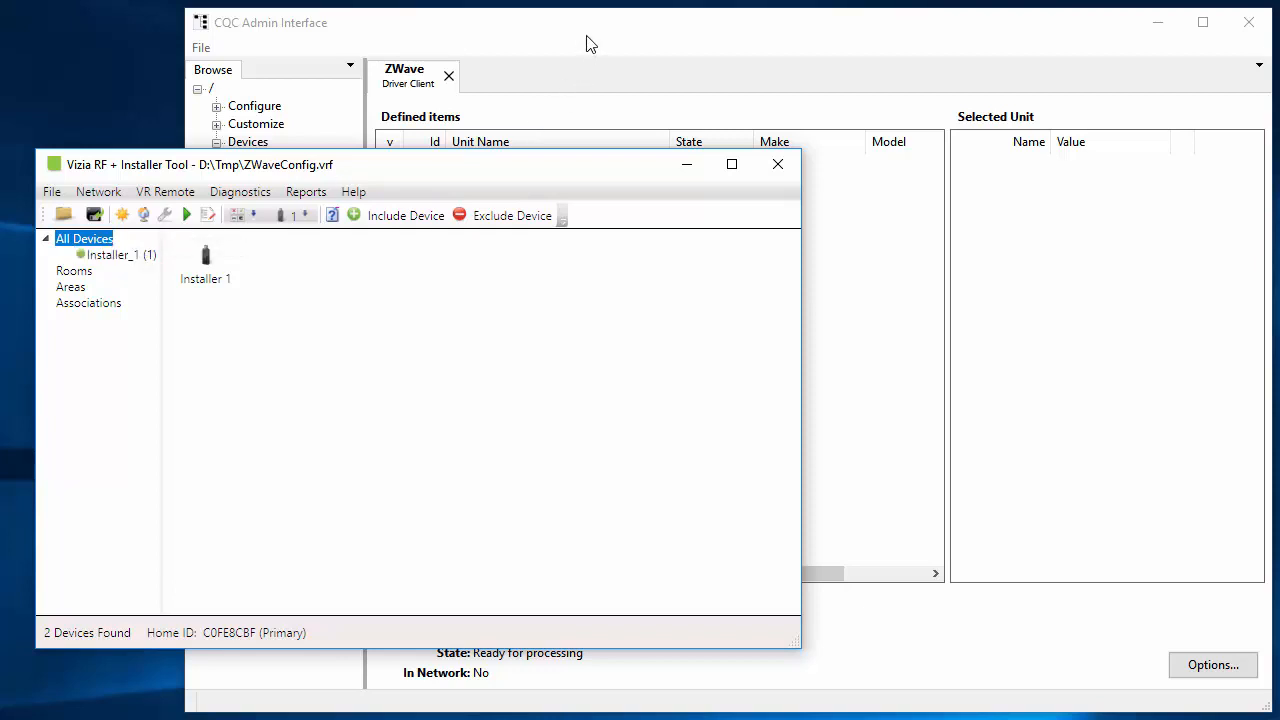
pyautogui.click(405, 217)
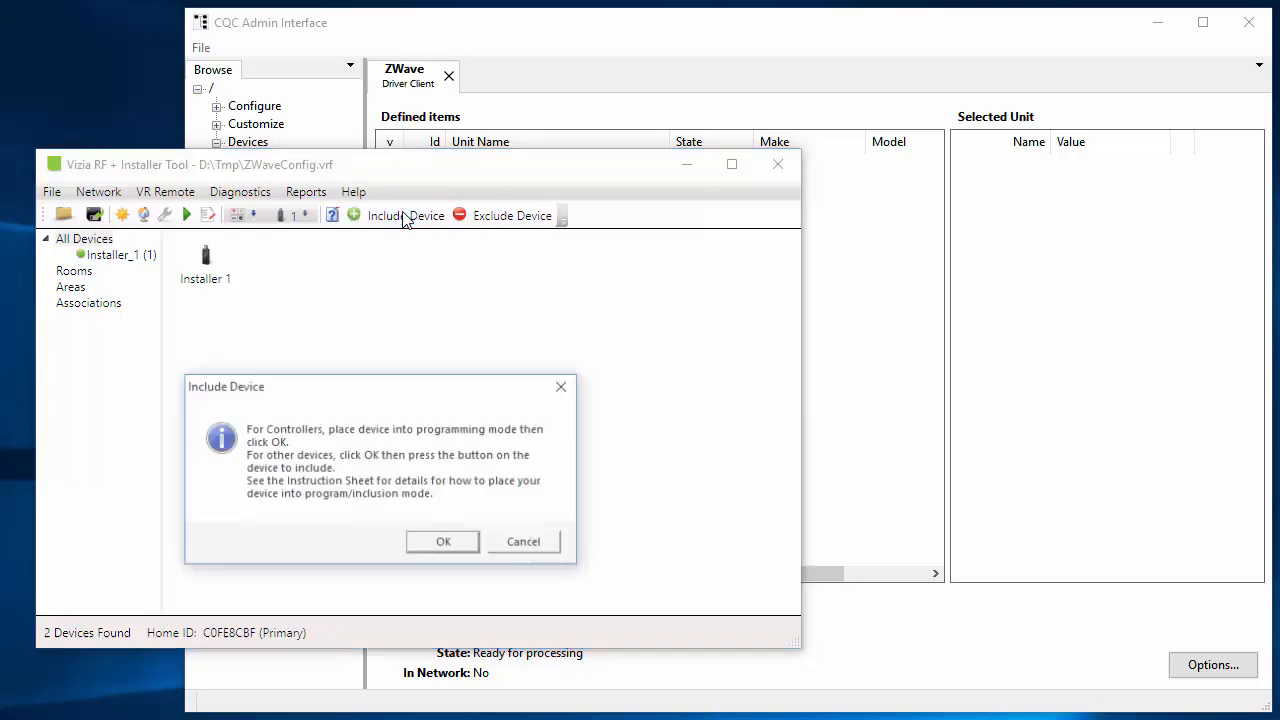
pyautogui.click(438, 545)
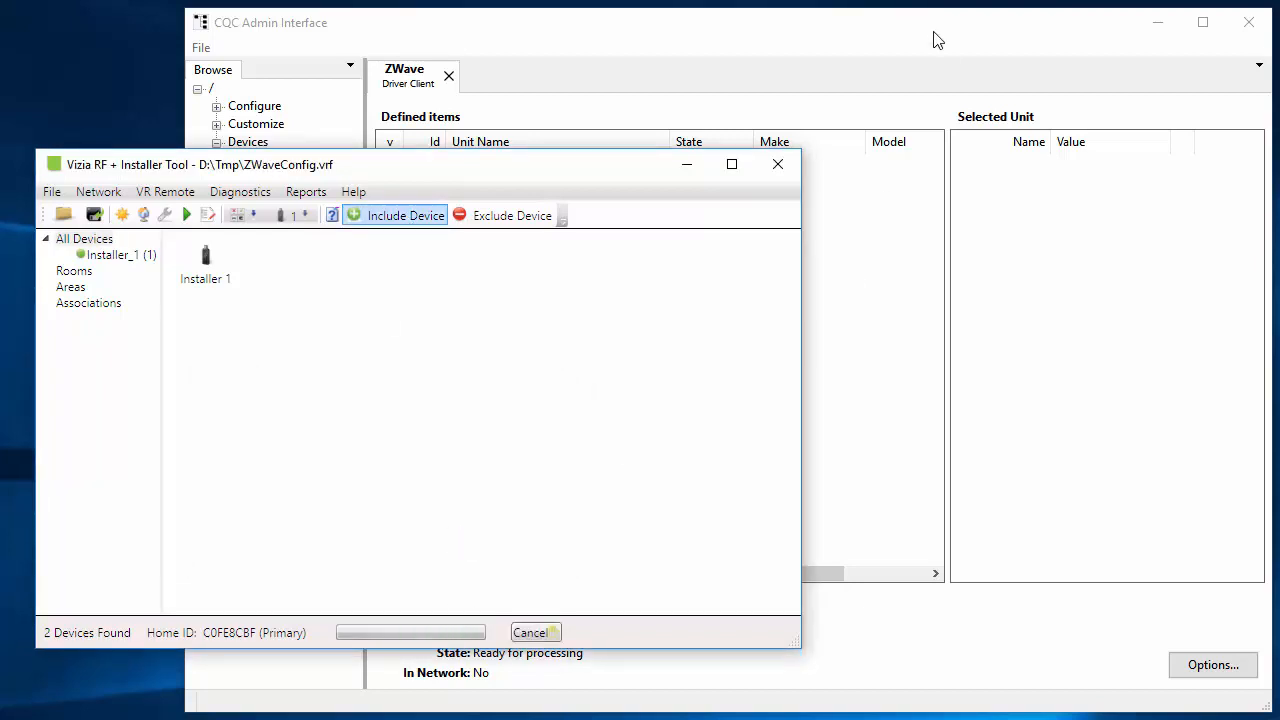
# - Return to CQC Admin Interface, start the ZWave driver's inclusion/replication process and move its dialog clear of the other window
pyautogui.click(934, 37)
pyautogui.click(1218, 676)
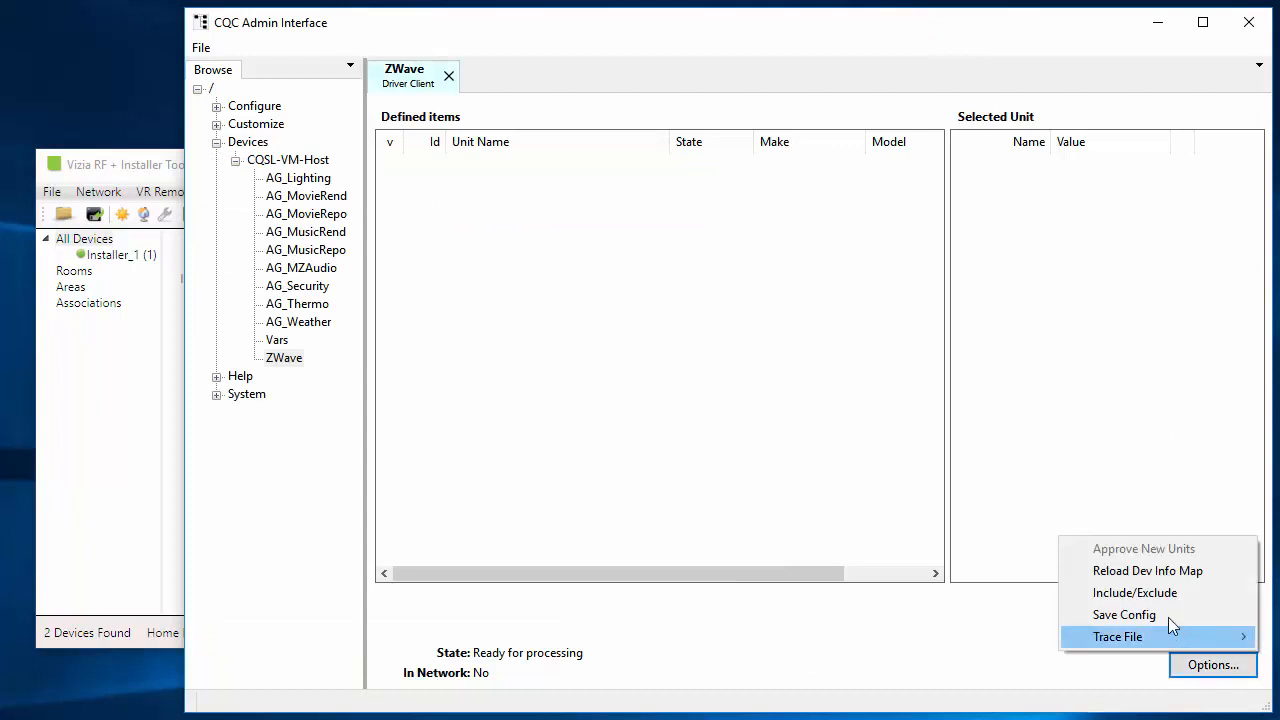
pyautogui.click(1157, 593)
pyautogui.click(397, 534)
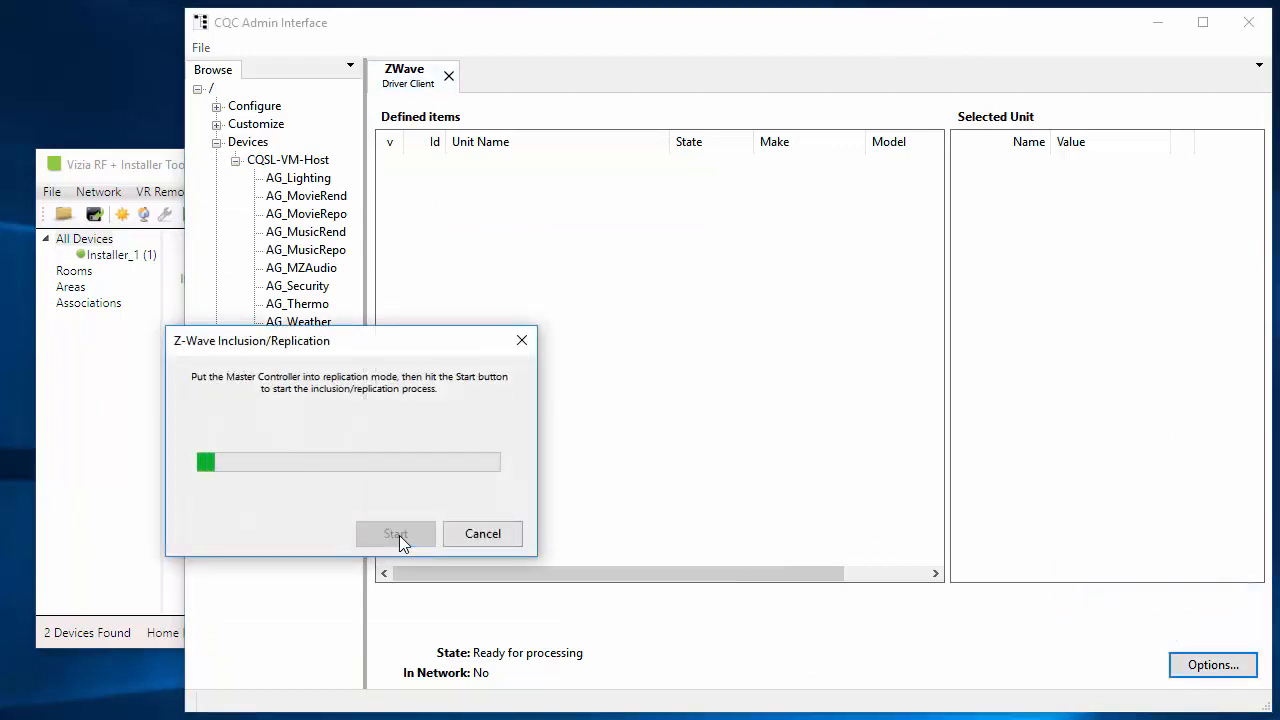
pyautogui.moveTo(397, 347); pyautogui.dragTo(906, 109)
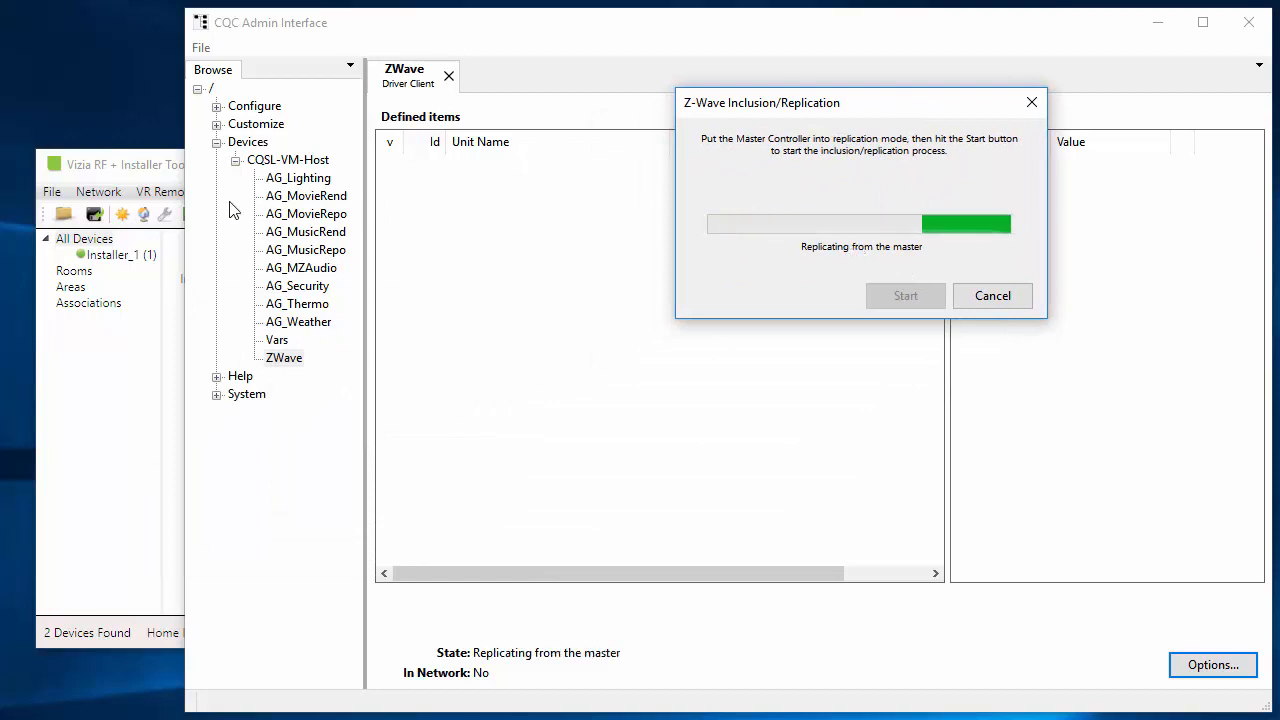
# - Name the newly included device CQC in Vizia RF + Installer Tool, and close out the replication in CQC Admin Interface
pyautogui.click(152, 175)
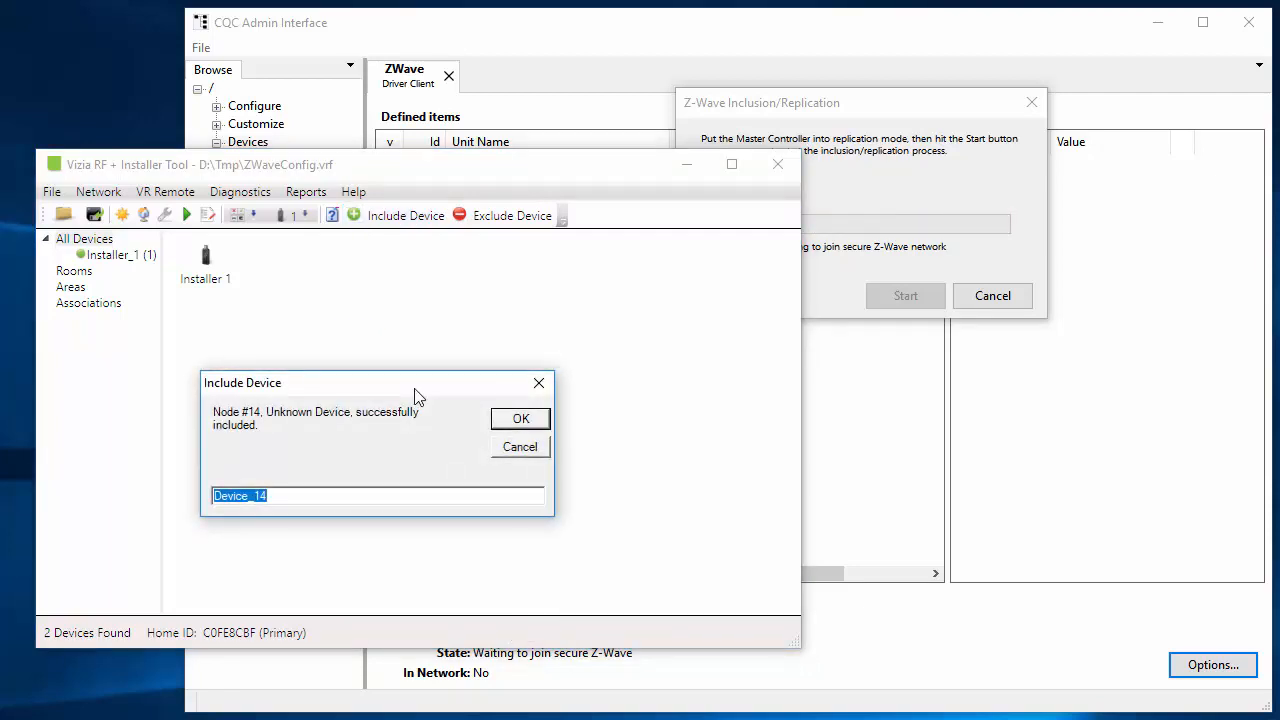
pyautogui.write('CQC')
pyautogui.press('Return')
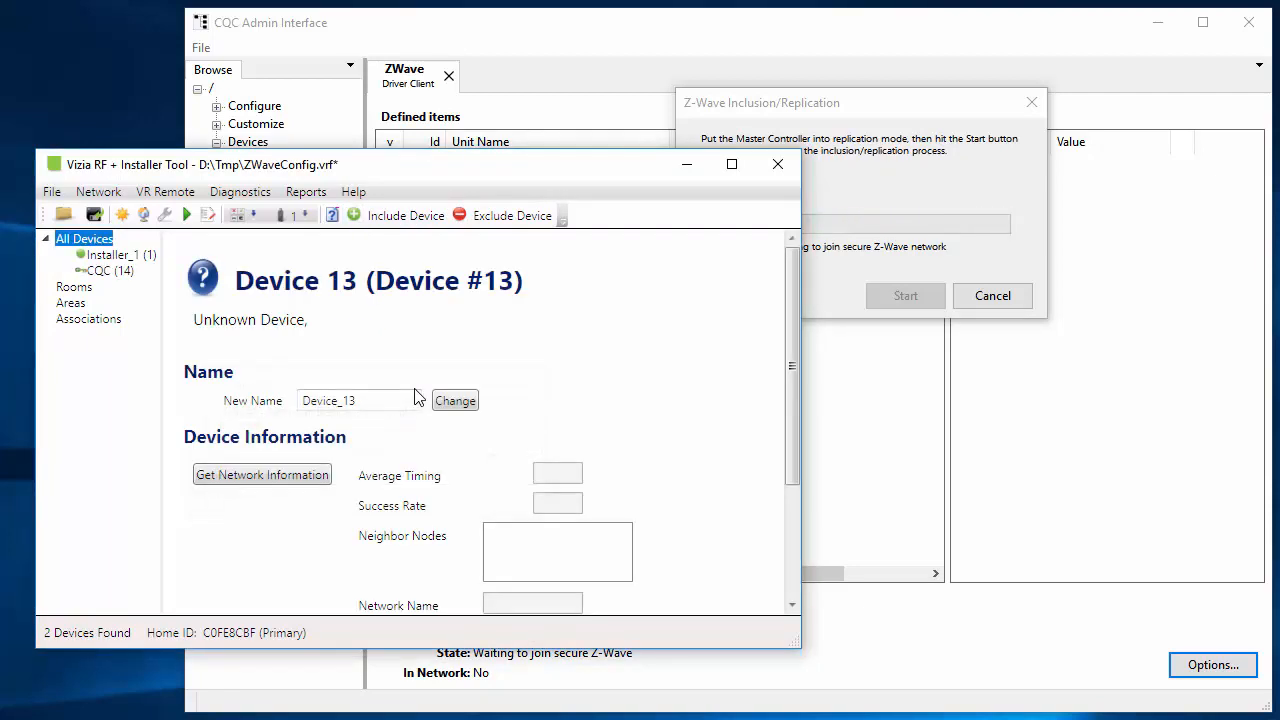
pyautogui.click(878, 106)
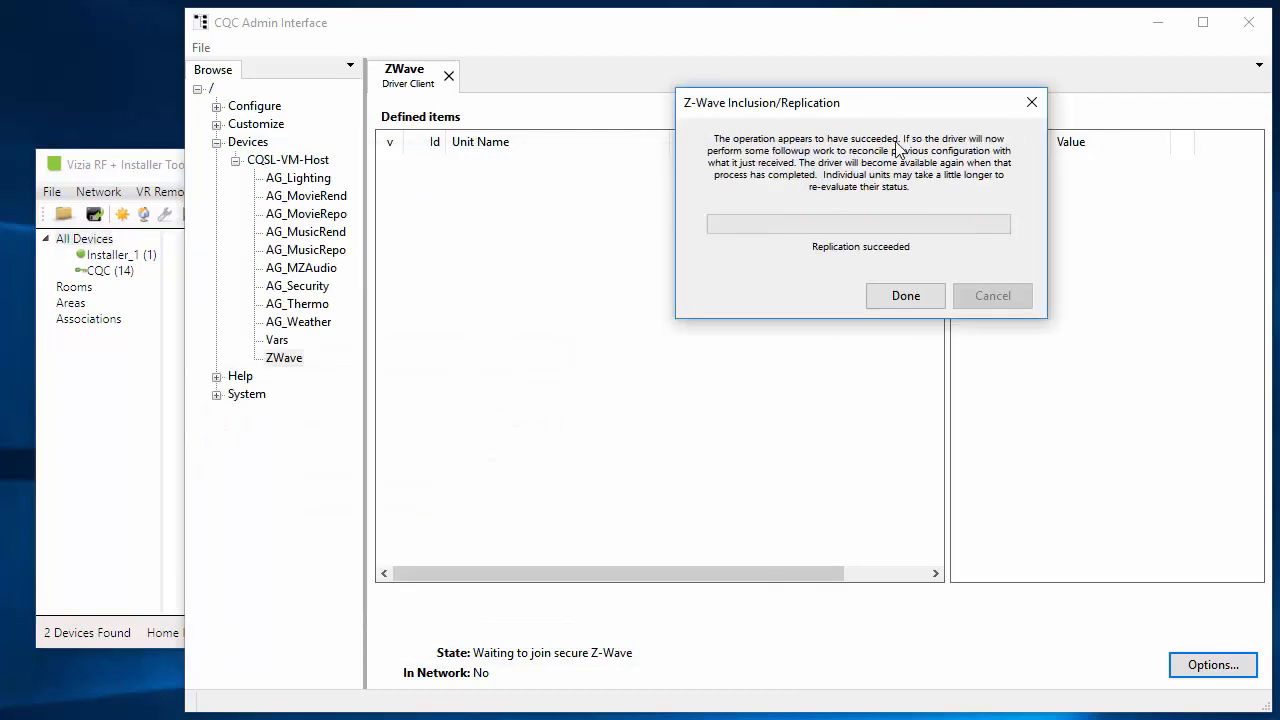
pyautogui.click(910, 300)
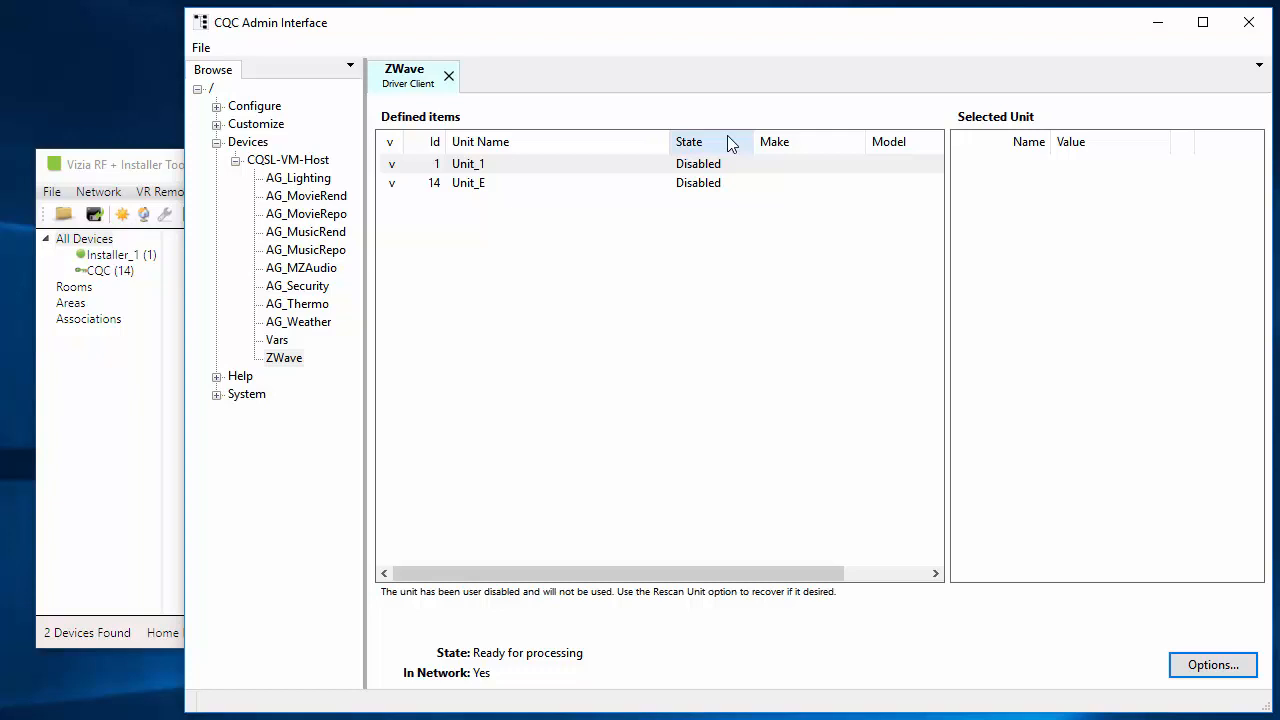
# - Examine the entries for units 1 and 14 in the ZWave driver's list of defined items
pyautogui.click(486, 166)
pyautogui.click(465, 190)
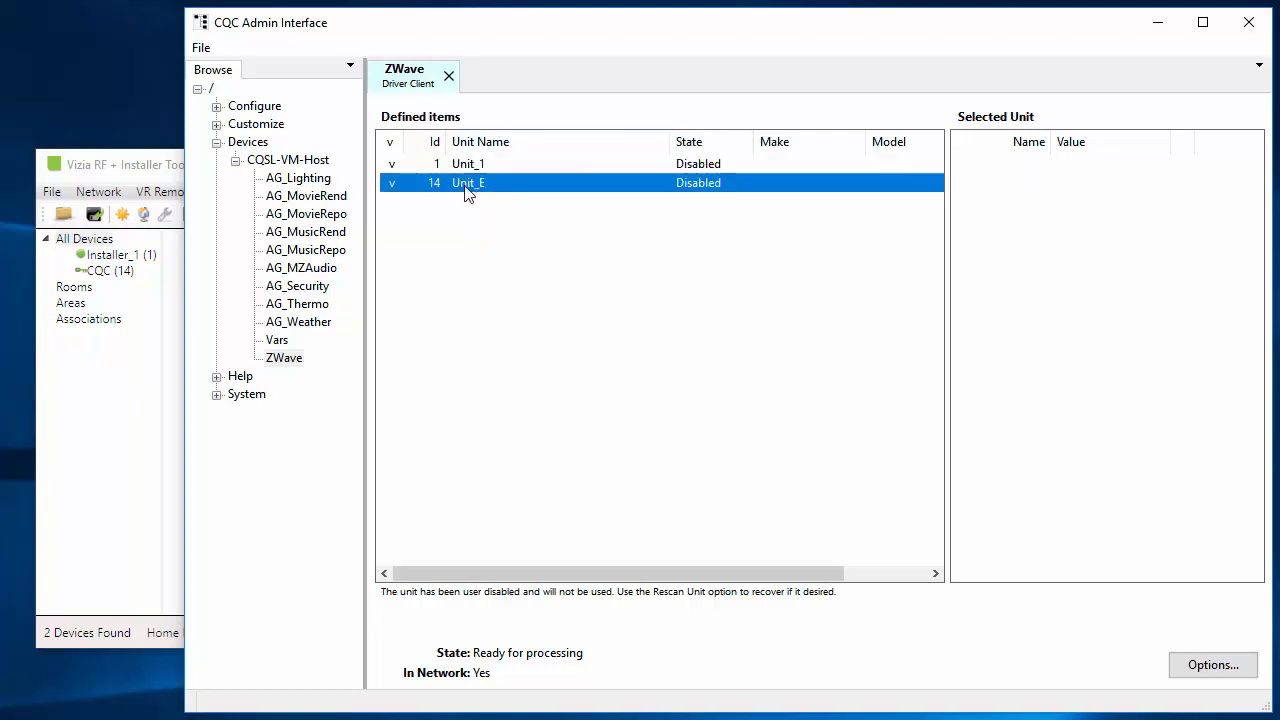
pyautogui.click(474, 166)
pyautogui.click(470, 185)
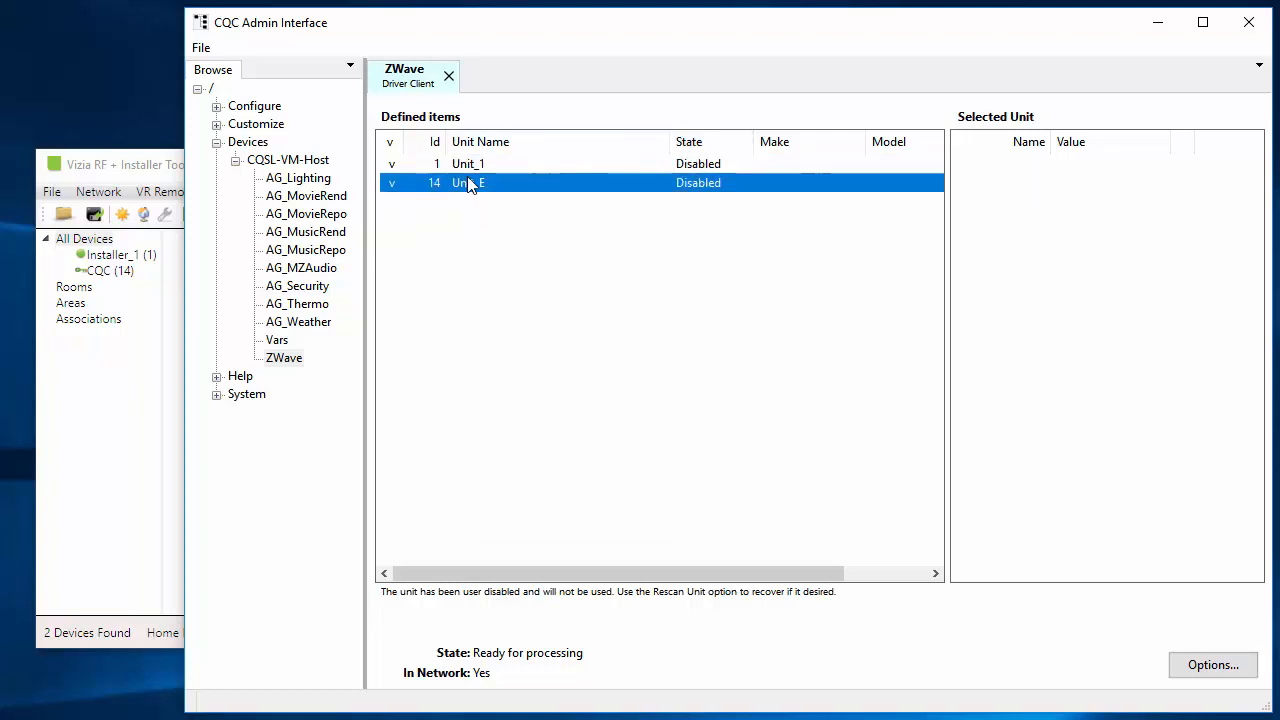